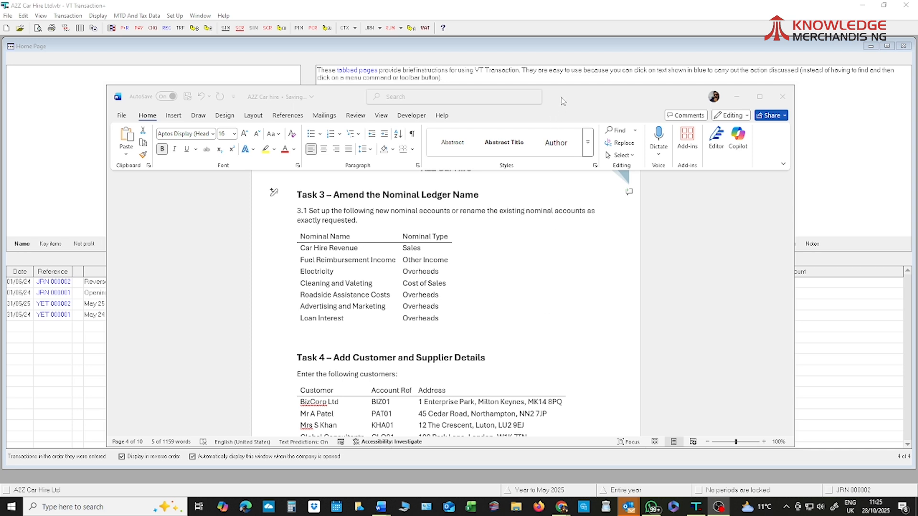
Move the task document out of the way and display the list of all accounts
drag(575, 96, 917, 111)
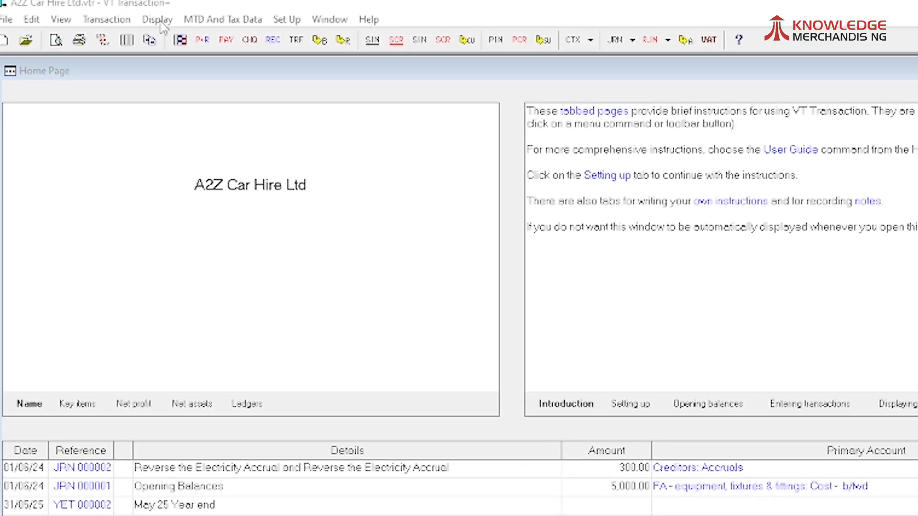
click(162, 24)
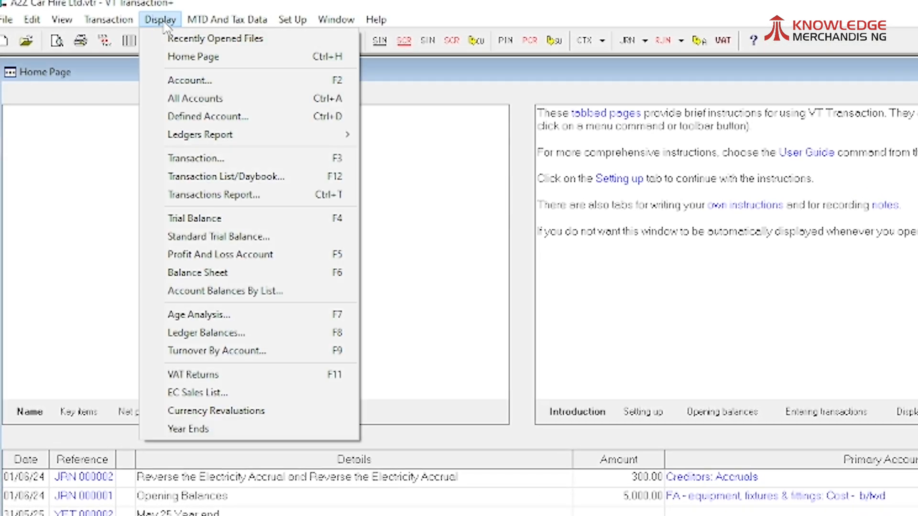
click(176, 100)
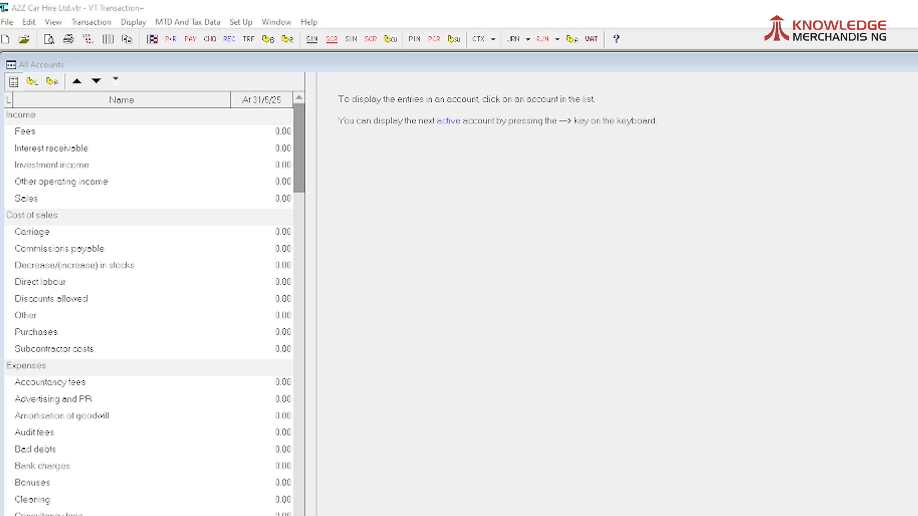
Rename the Fees account under Income as Car Hire Revenue
right_click(29, 136)
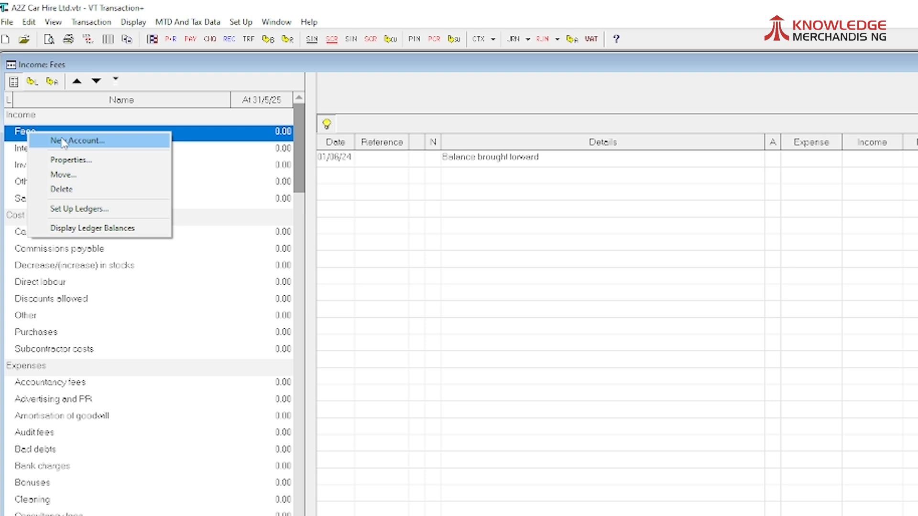
click(70, 159)
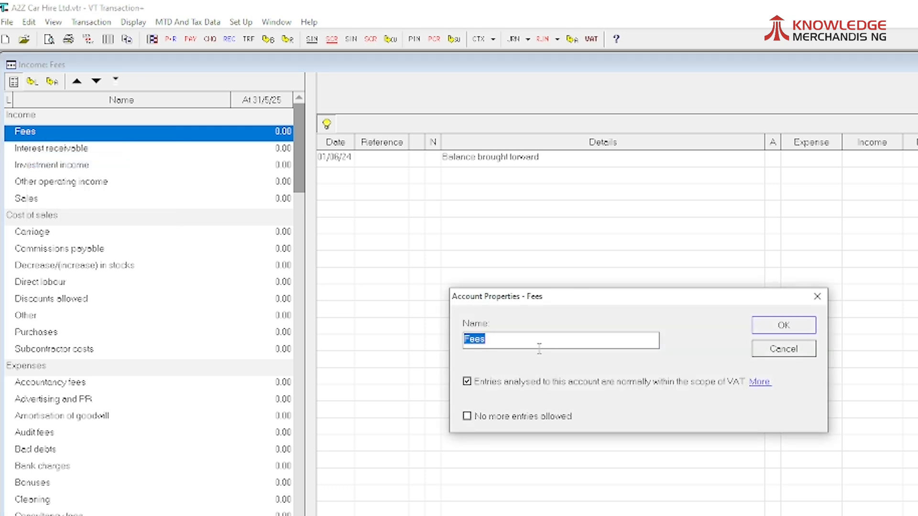
text(Car Hire Revenue)
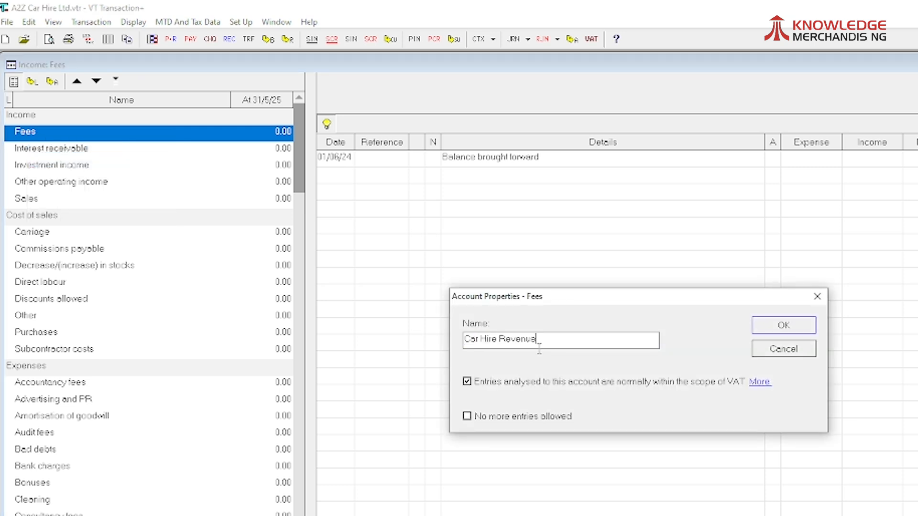
click(801, 332)
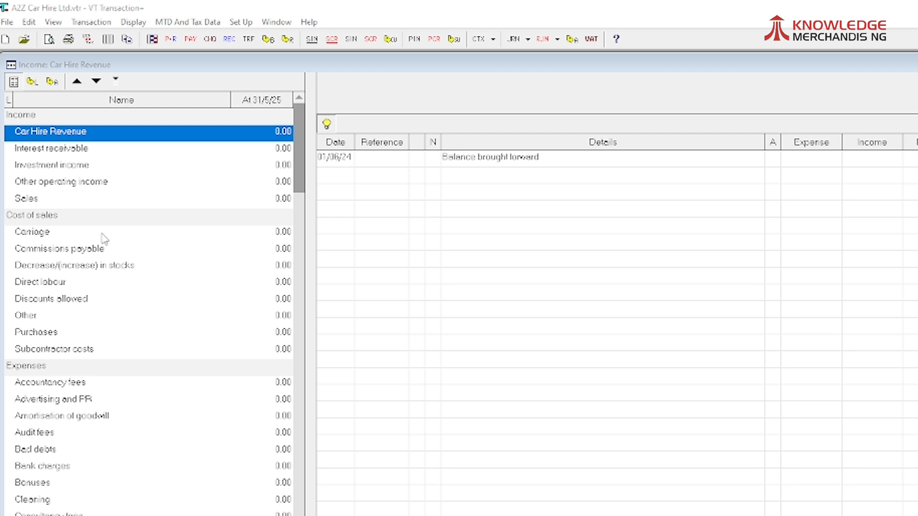
Rename the Other operating income account under Income as Fuel Reimbursement Income
right_click(54, 187)
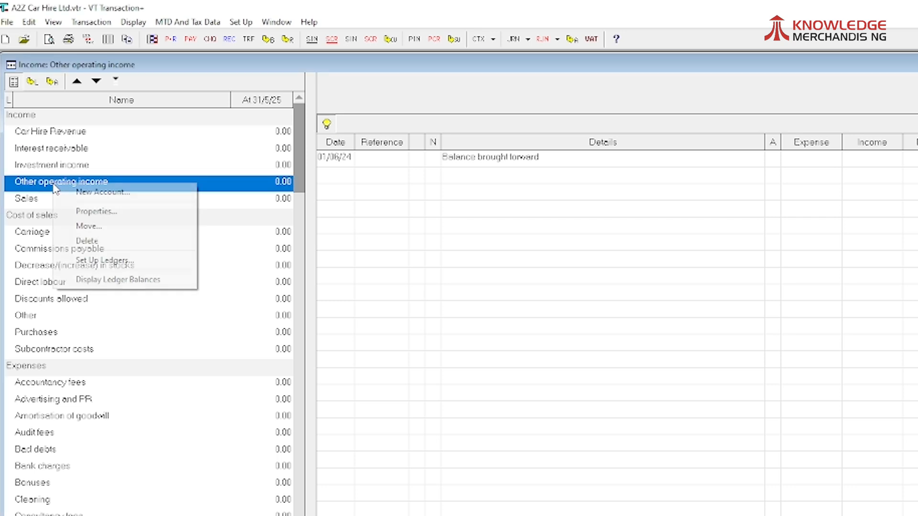
click(111, 210)
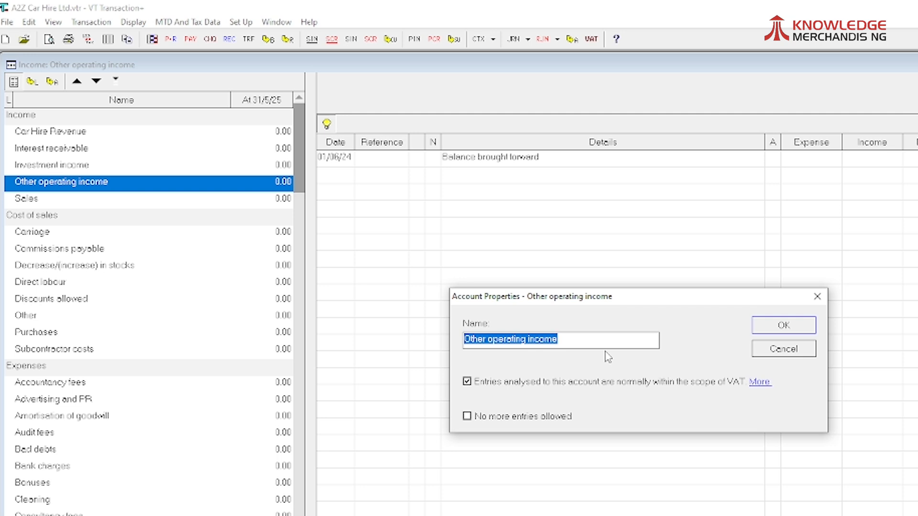
text(Fuel Reimbursement Income)
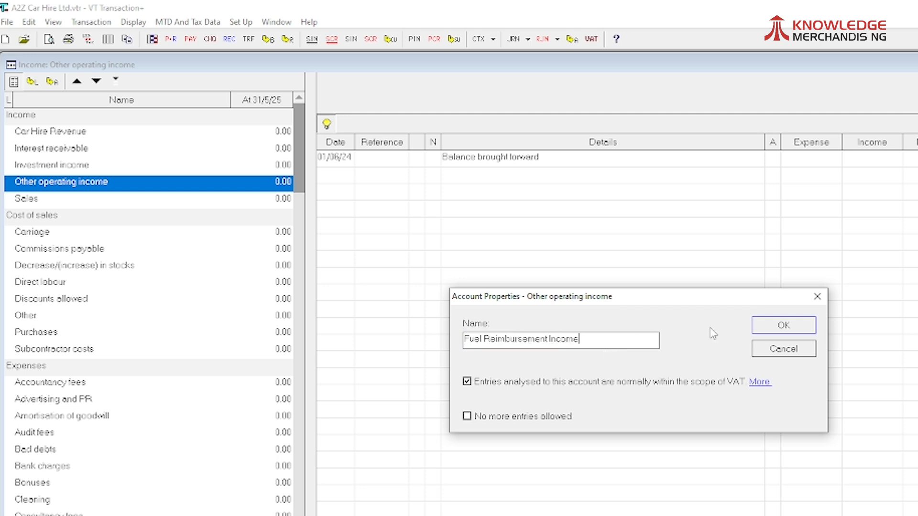
click(775, 325)
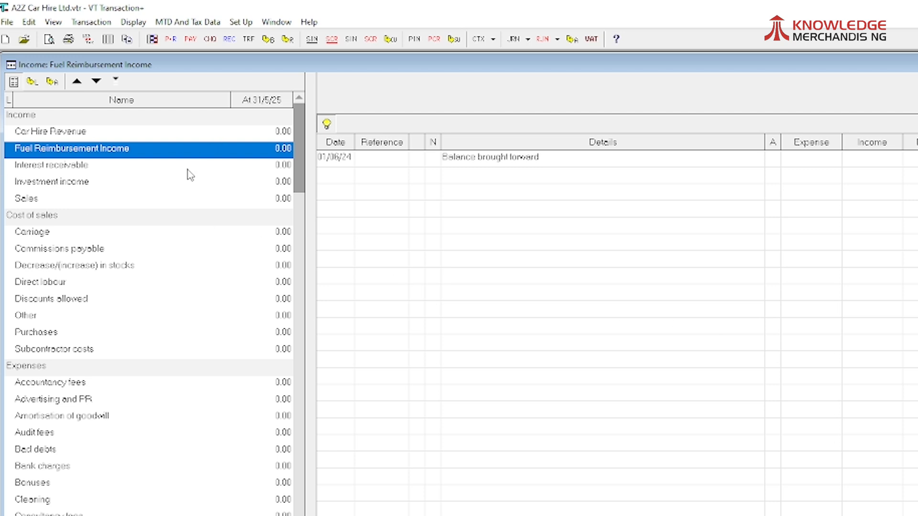
Rename the Light and heat account under Expenses as Electricity
key(alt+Tab)
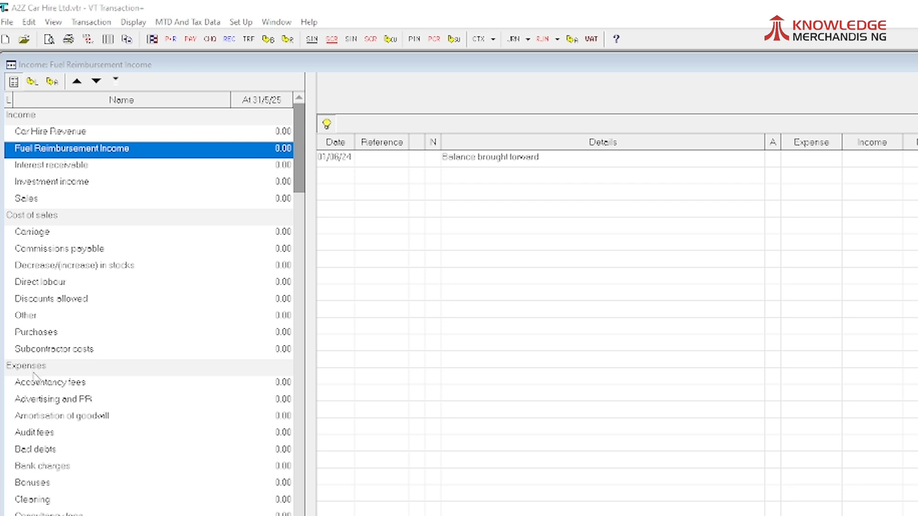
scroll(104, 438, down, 1)
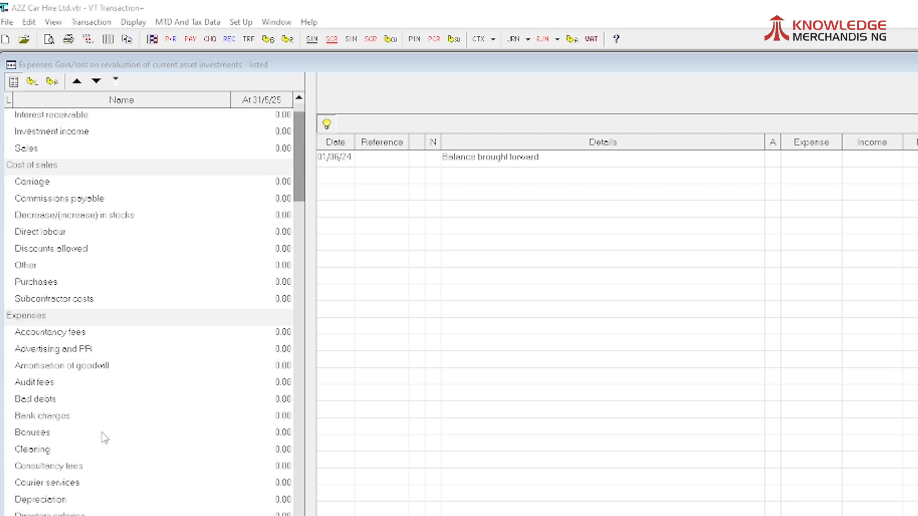
scroll(104, 437, down, 10)
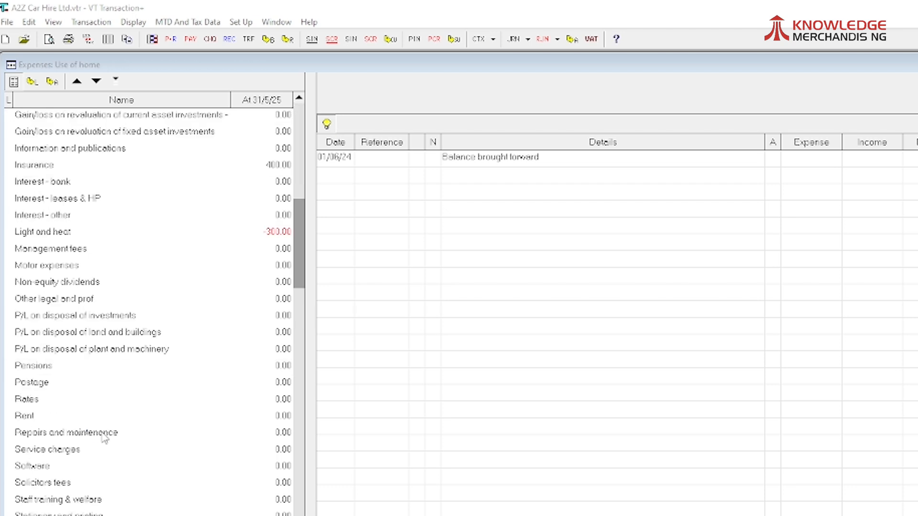
click(55, 234)
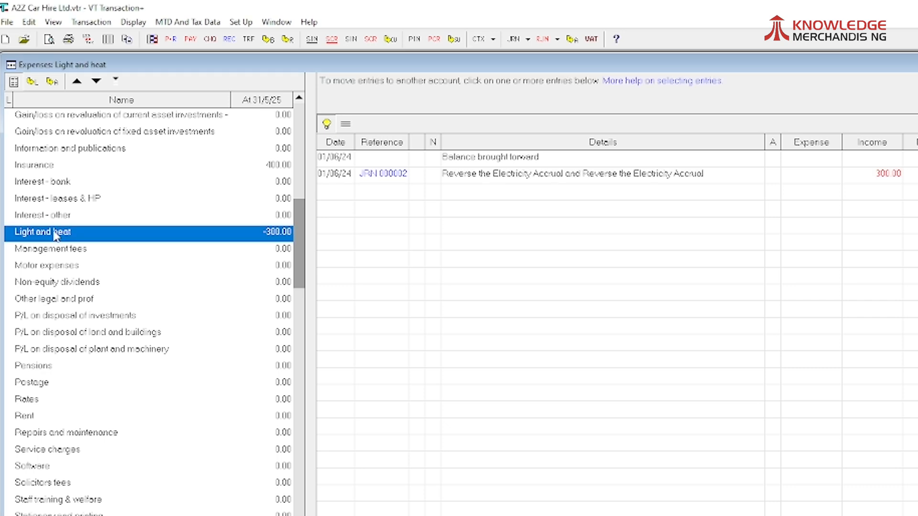
right_click(56, 235)
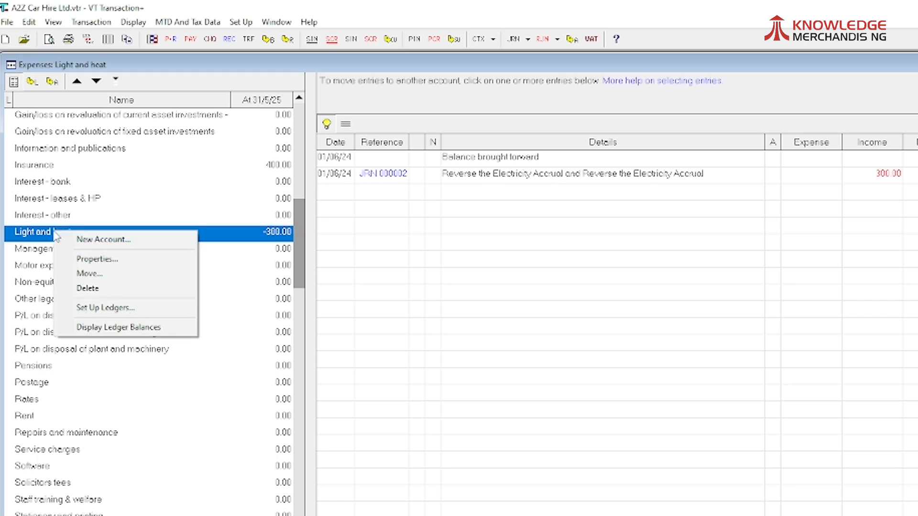
click(85, 260)
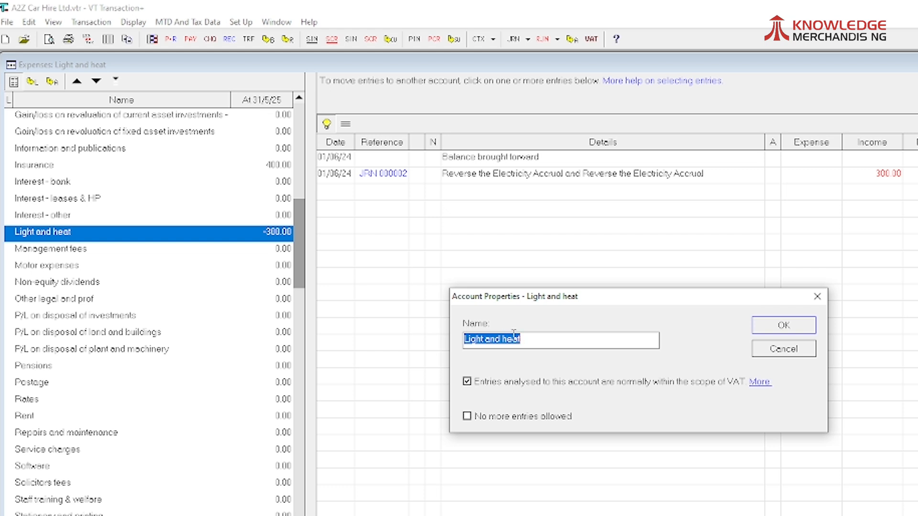
text(Electricity)
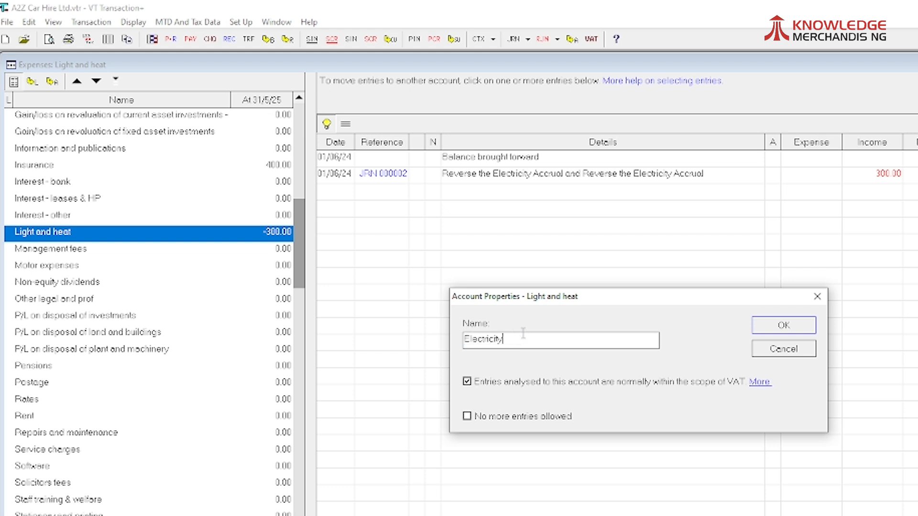
click(779, 327)
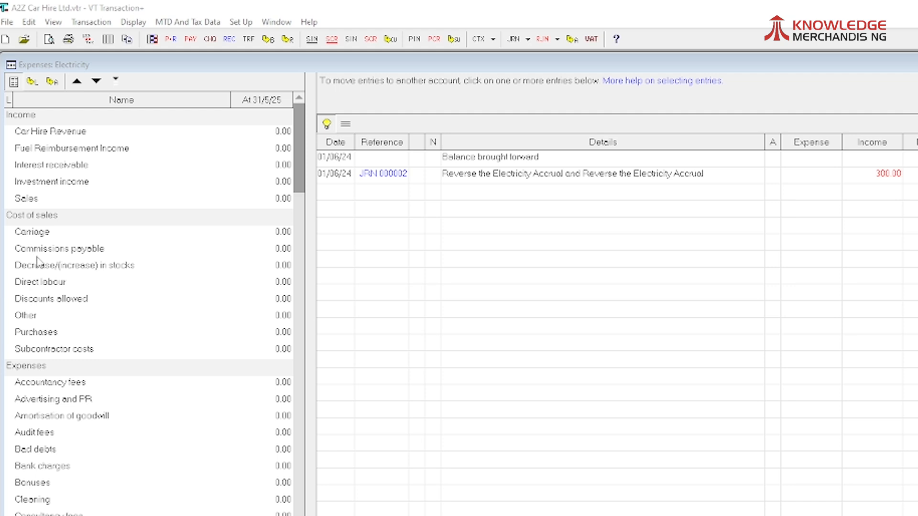
Rename the Cleaning account under Expenses as Cleaning and Valeting
scroll(78, 402, down, 1)
scroll(84, 398, up, 2)
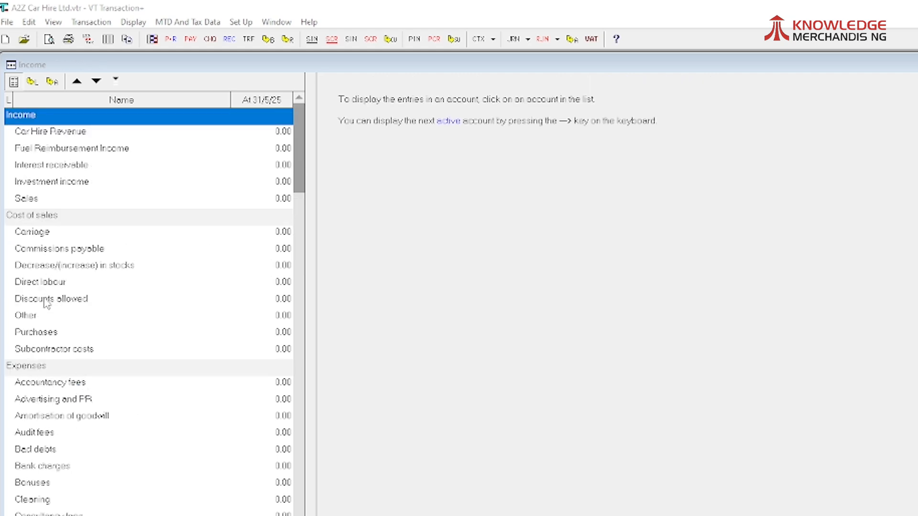
click(36, 502)
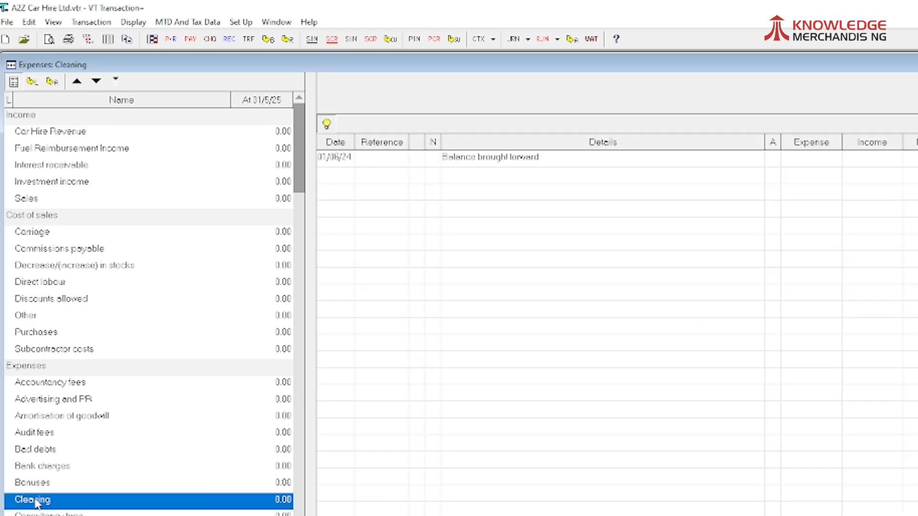
right_click(36, 502)
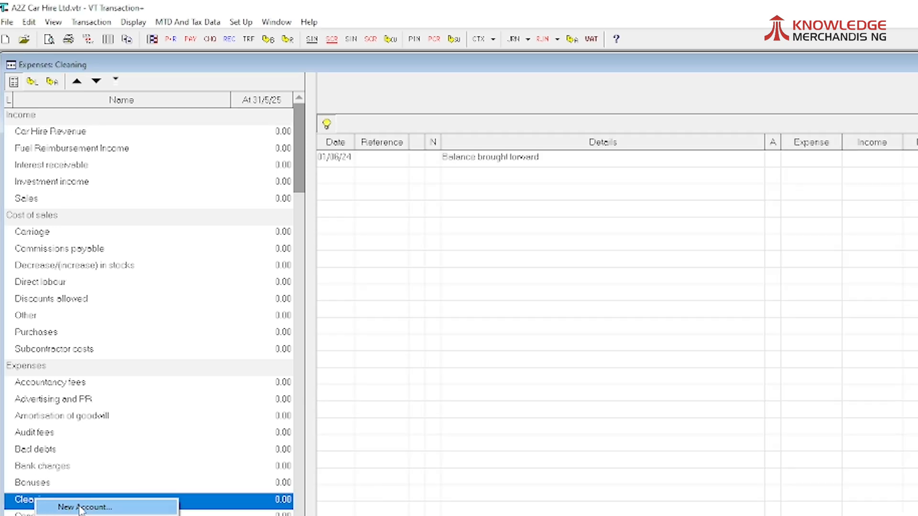
click(91, 515)
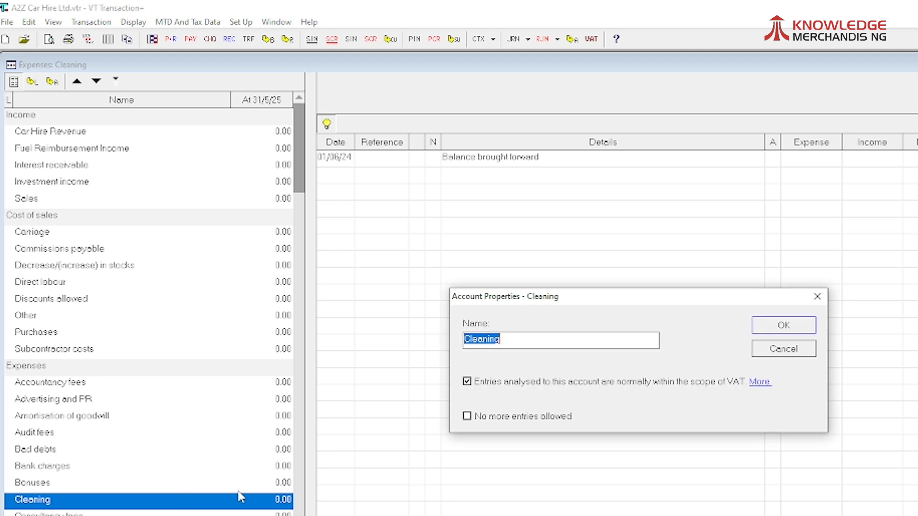
text(Cleaning and Valeting)
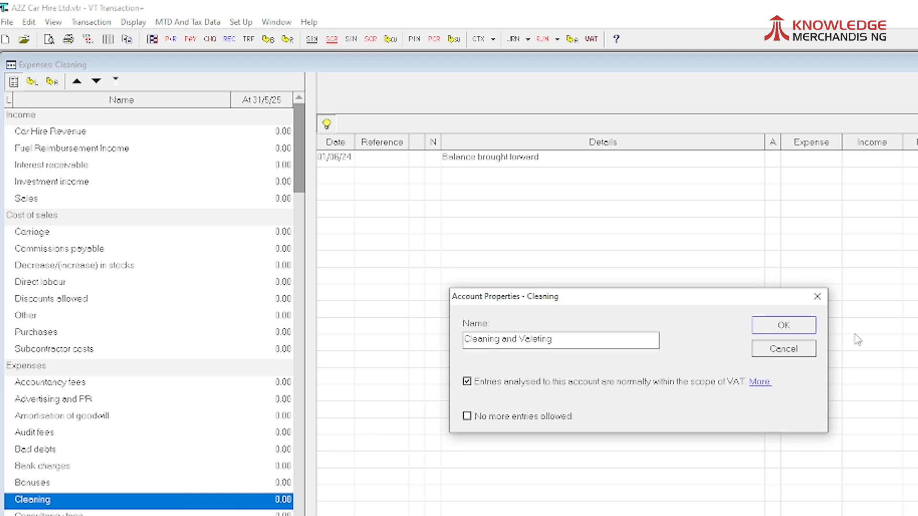
click(797, 329)
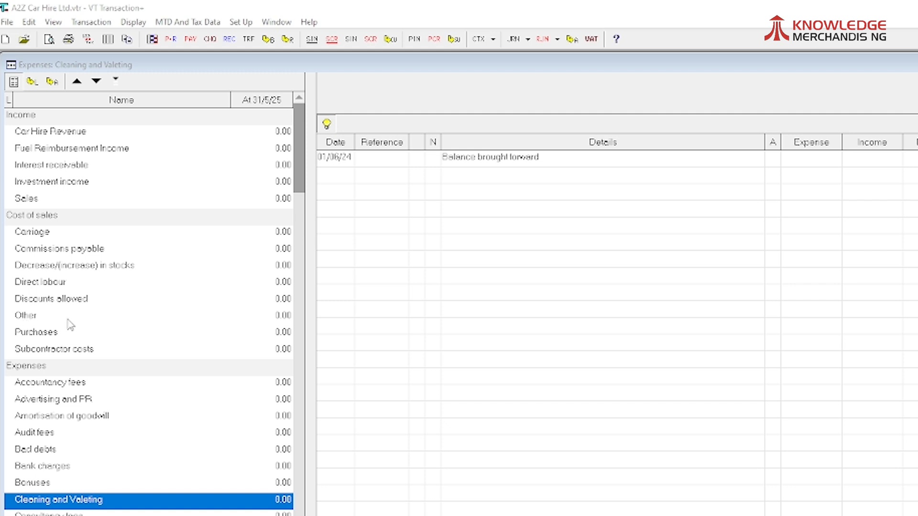
Create a new Cost of sales account named Roadside Assistance Costs, within the scope of VAT
right_click(33, 316)
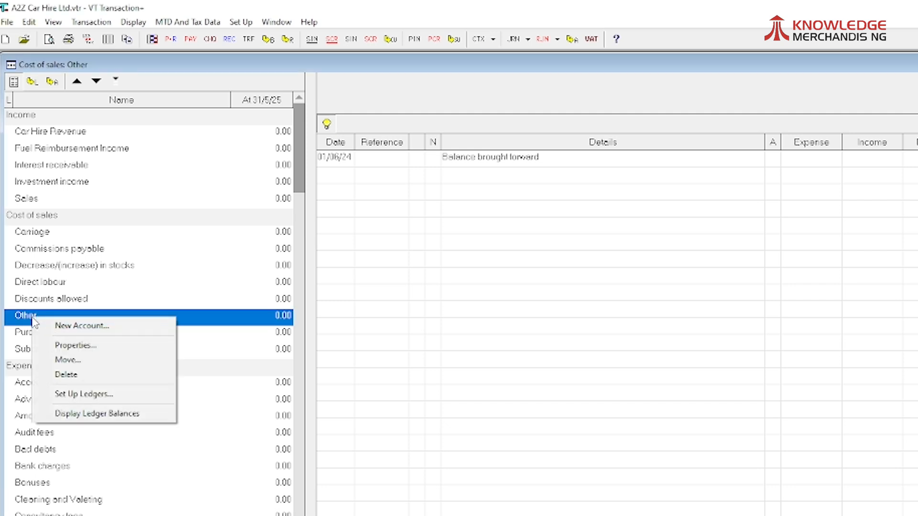
click(61, 327)
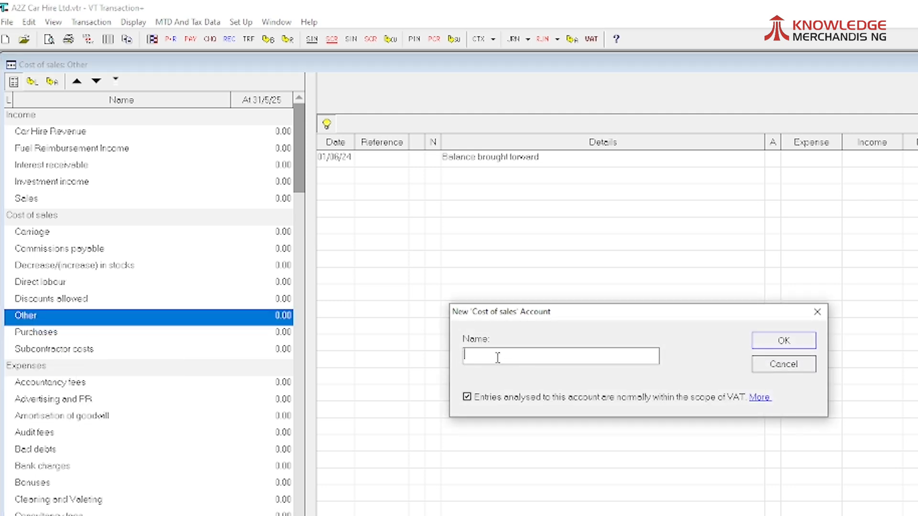
text(Roadside Assistance Costs)
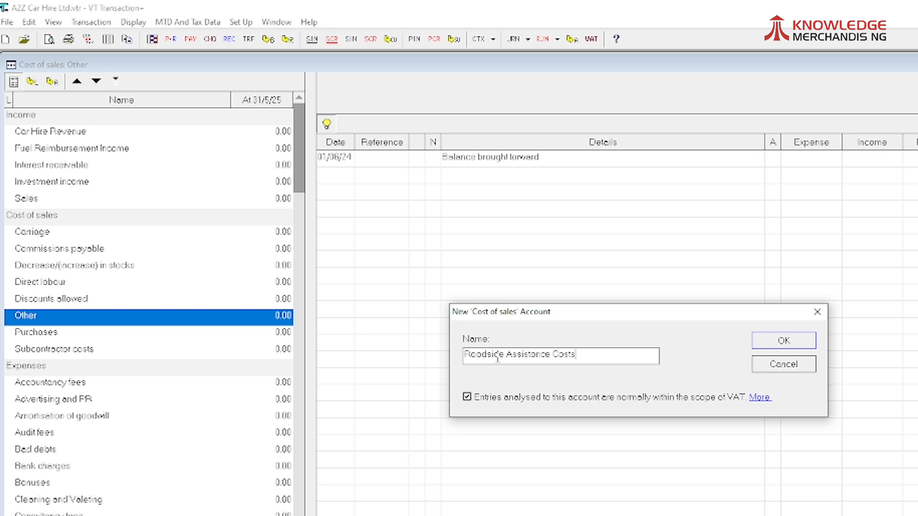
click(788, 342)
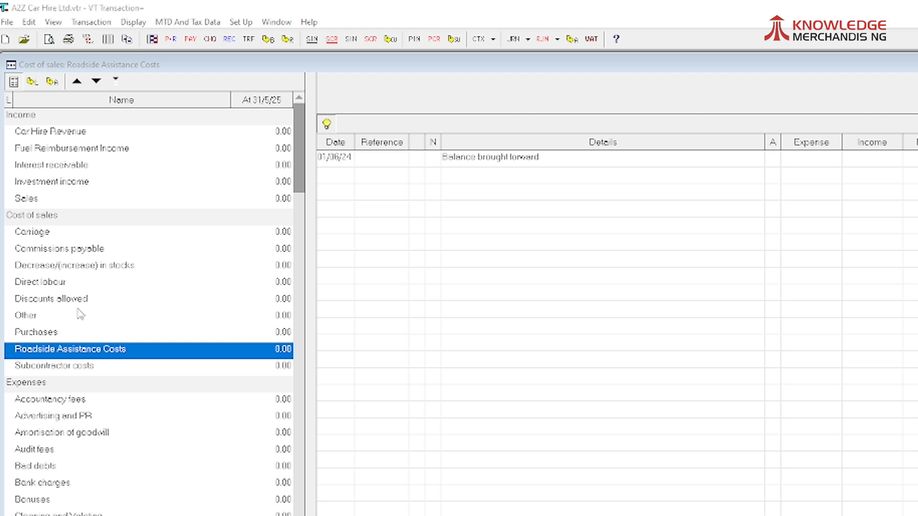
Create a new Expenses account named Advertising and Marketing, within the scope of VAT
scroll(82, 408, down, 10)
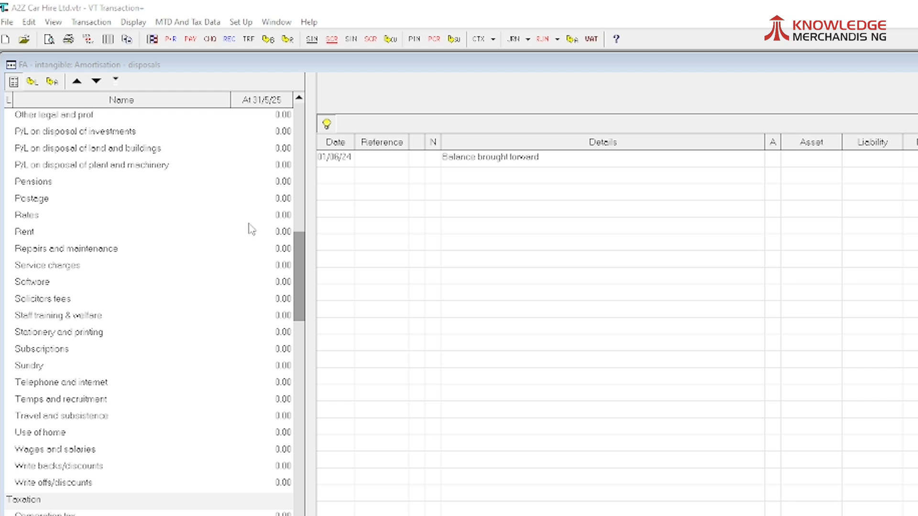
click(298, 97)
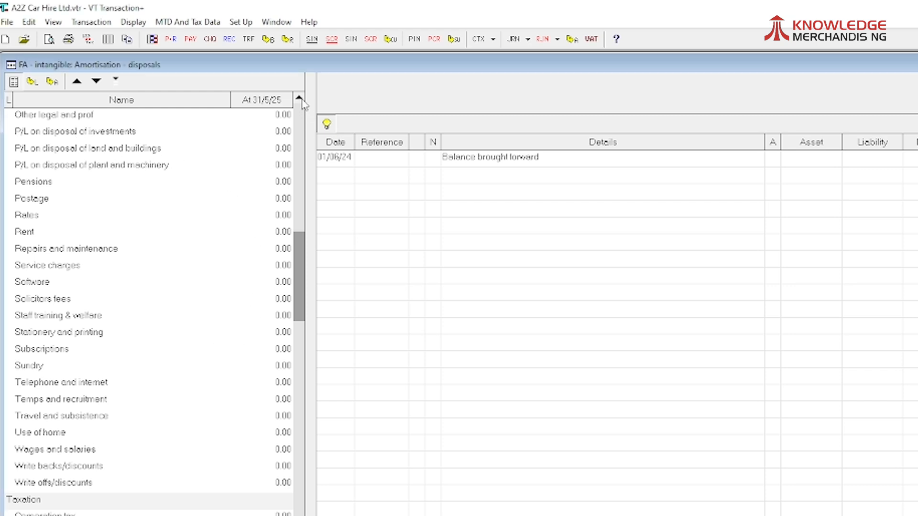
click(298, 98)
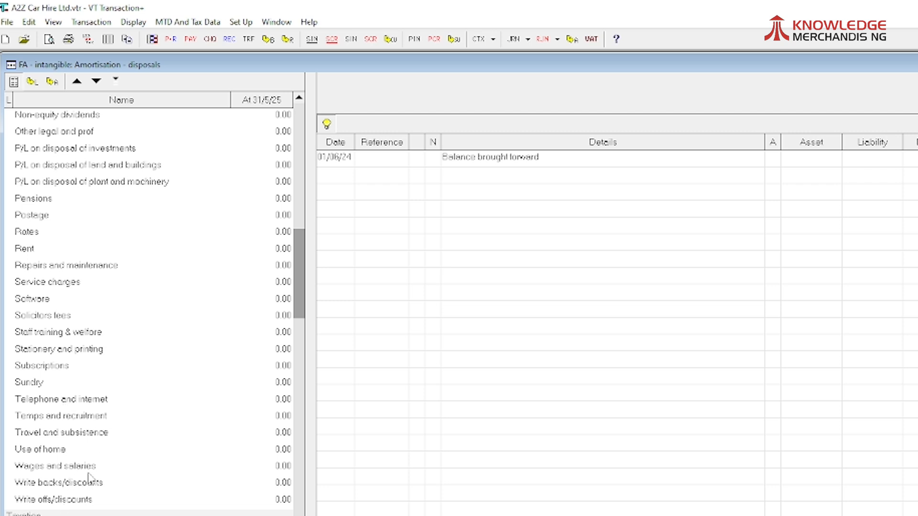
click(299, 99)
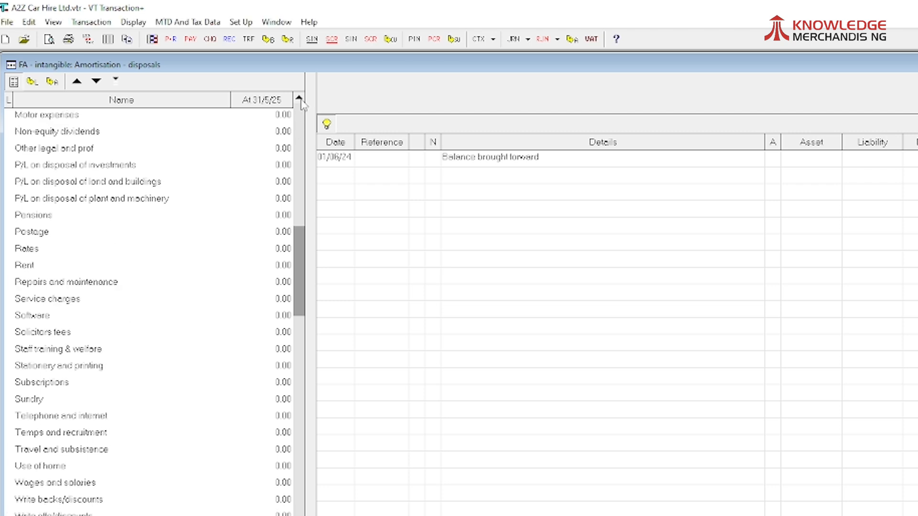
click(299, 98)
click(299, 98)
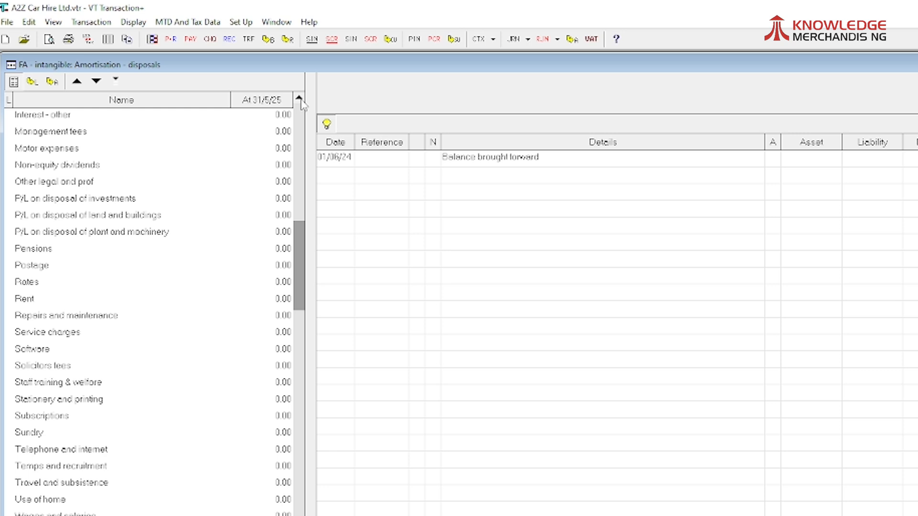
click(299, 98)
click(299, 98)
click(299, 99)
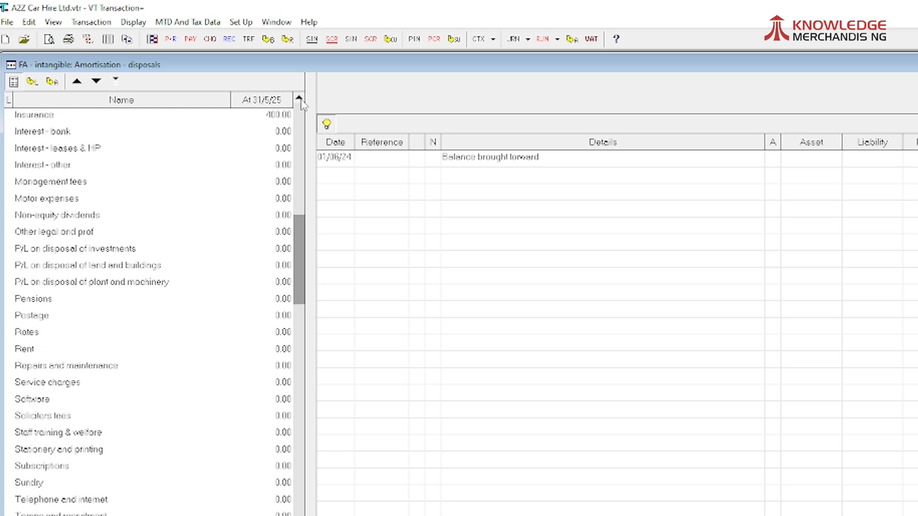
click(299, 98)
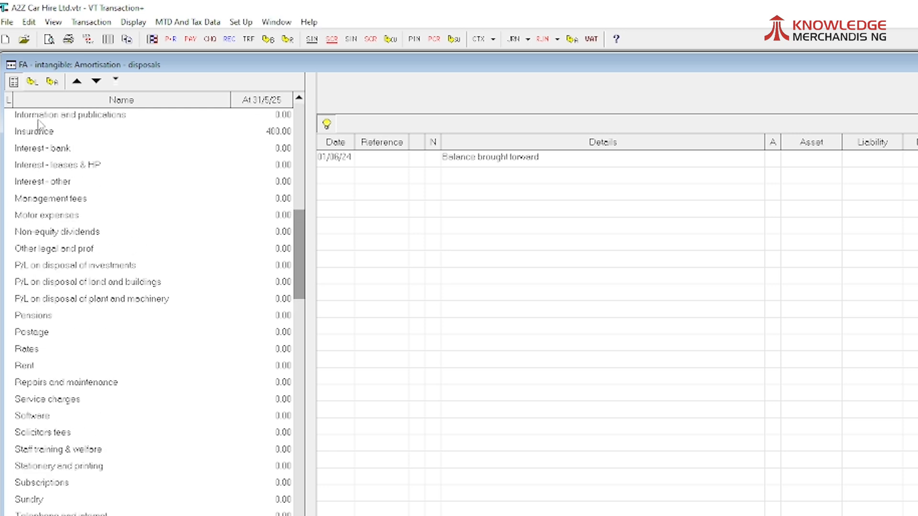
right_click(103, 117)
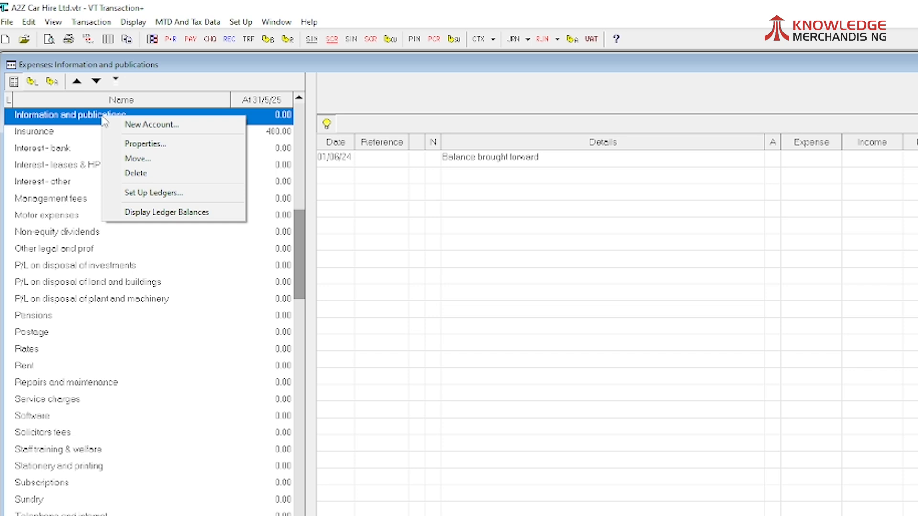
click(149, 125)
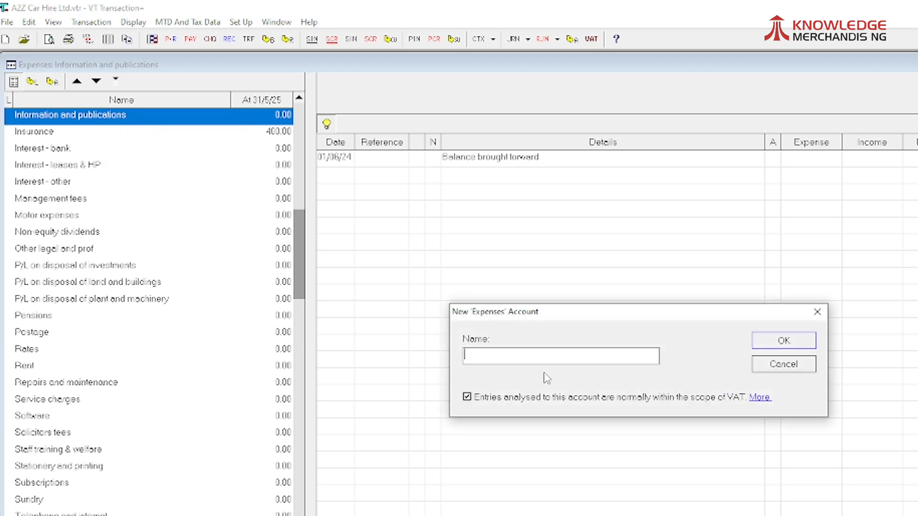
text(Advertising and Marketing)
click(784, 342)
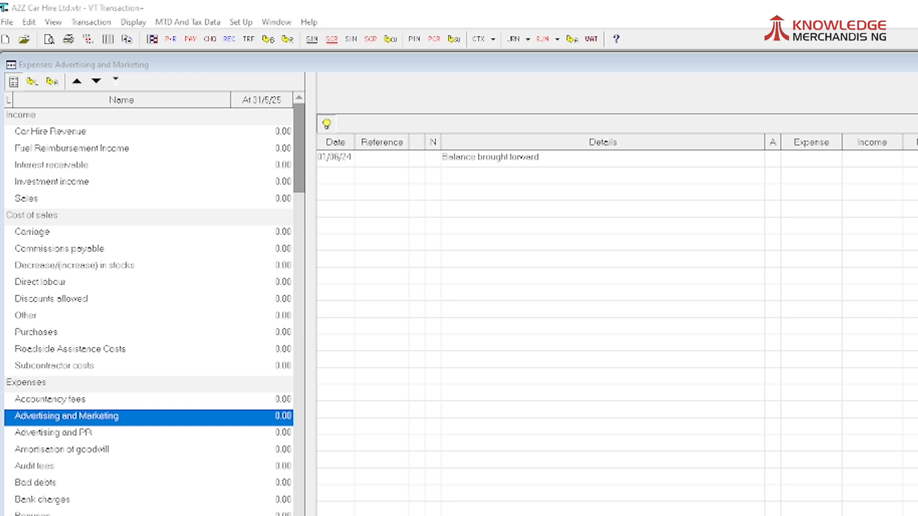
Rename the Interest - bank account under Expenses as Loan Interest
scroll(137, 460, down, 10)
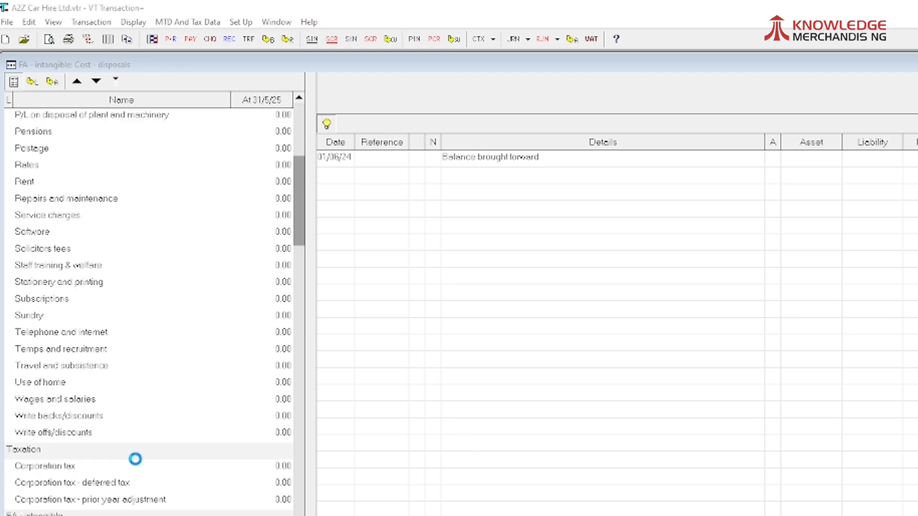
click(299, 99)
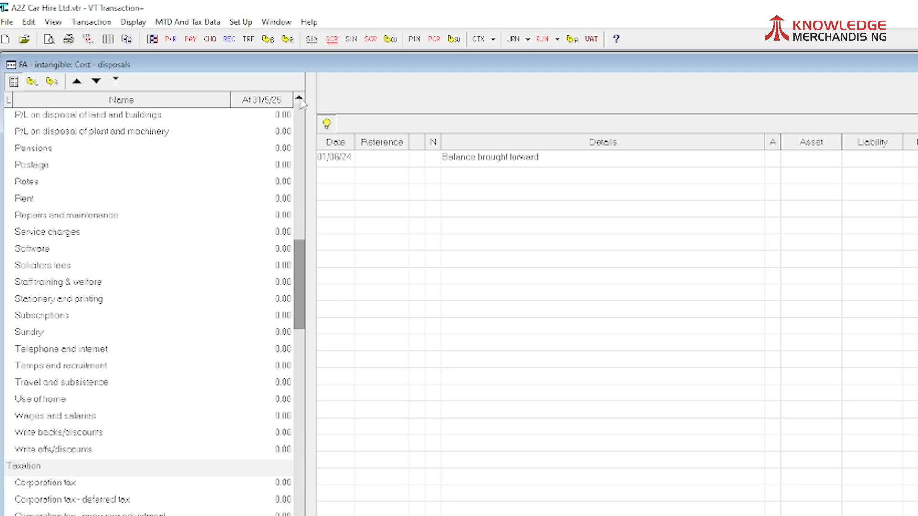
click(300, 100)
click(300, 100)
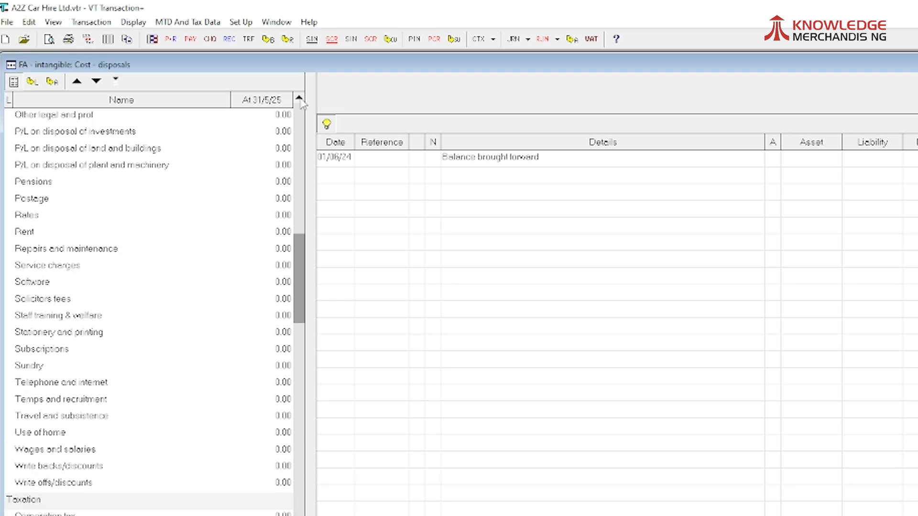
click(300, 99)
click(299, 99)
click(300, 100)
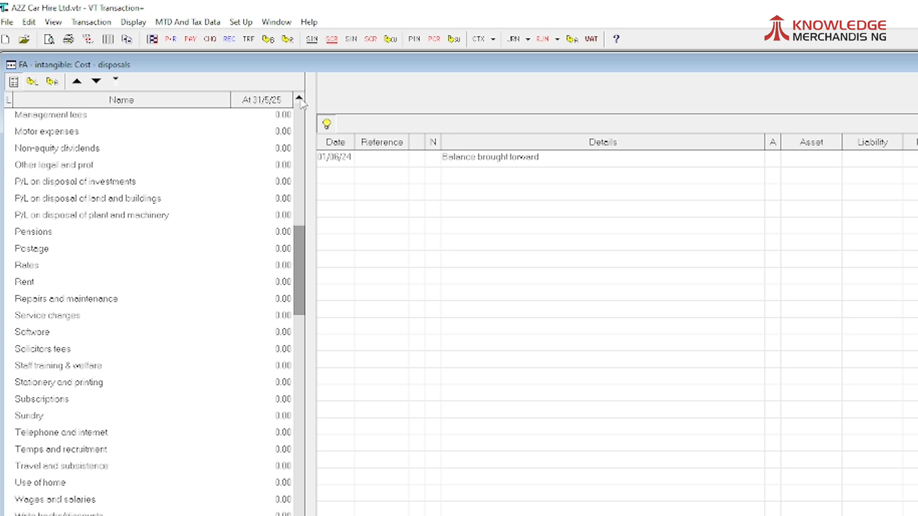
click(300, 99)
click(299, 99)
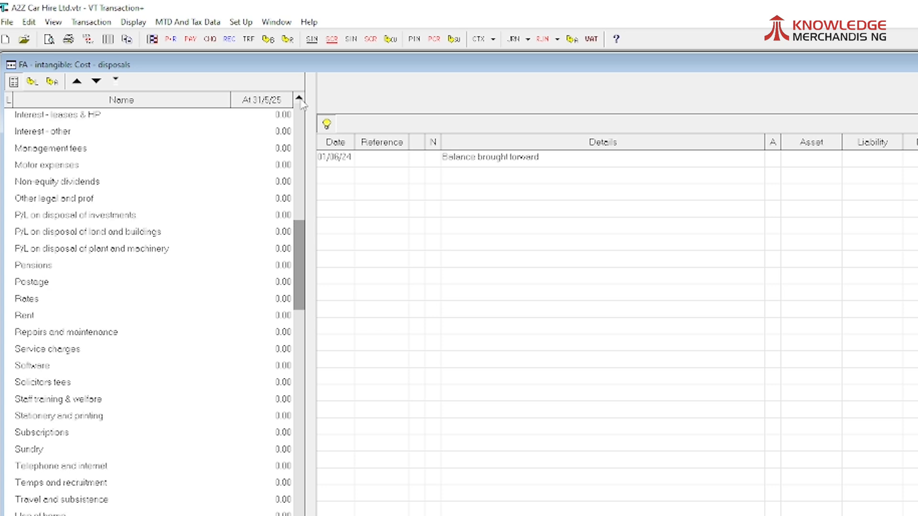
click(300, 99)
click(300, 99)
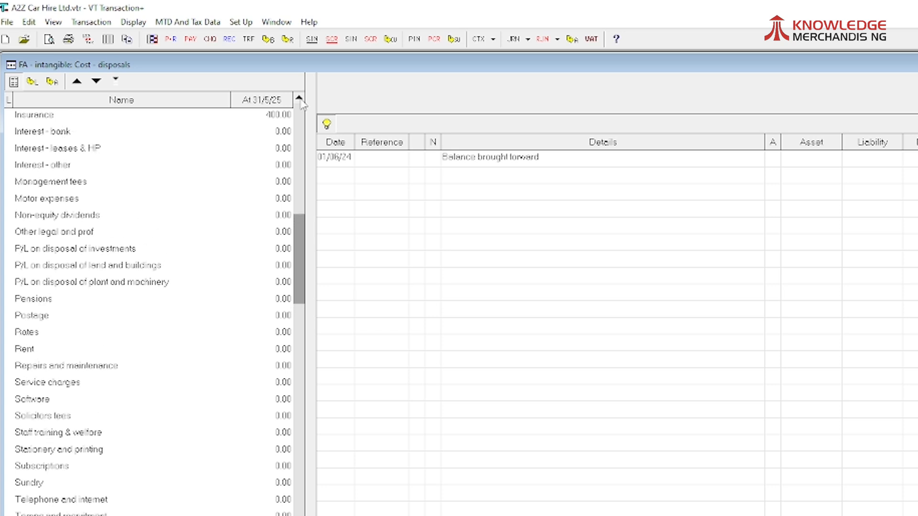
click(41, 134)
right_click(41, 135)
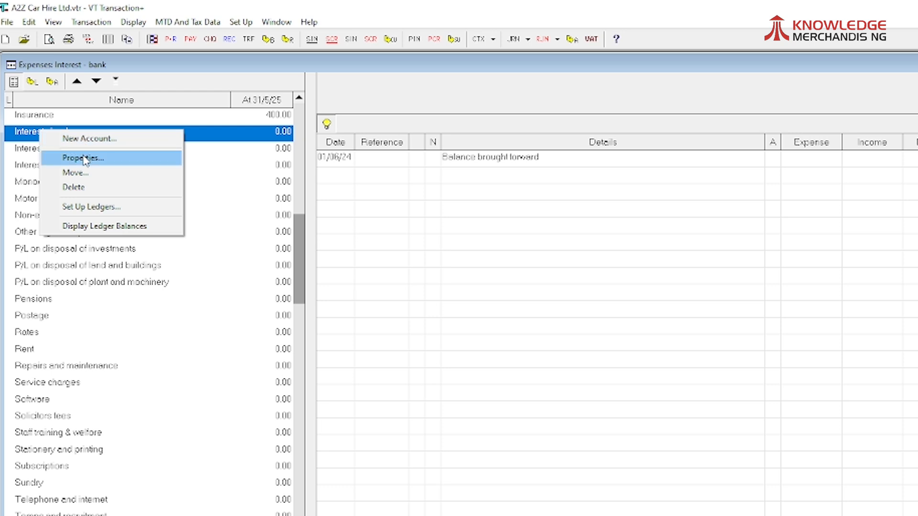
click(85, 158)
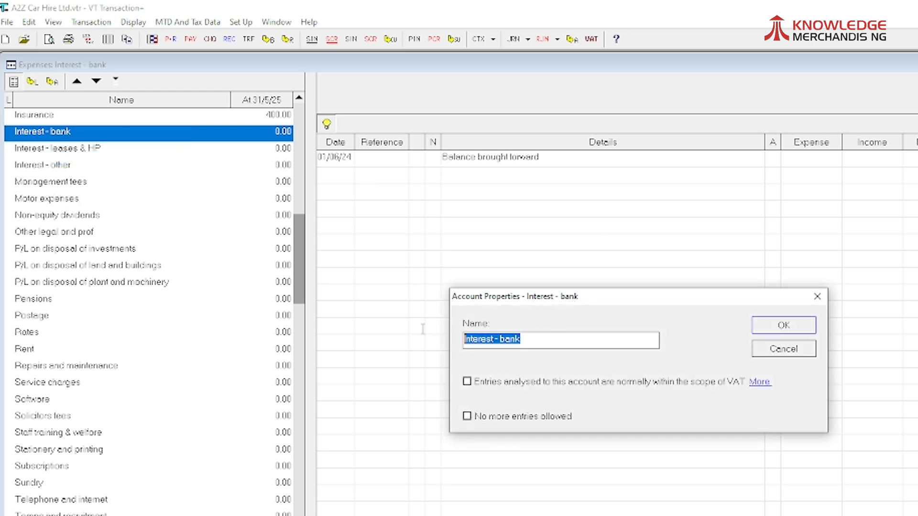
text(Loan Interest)
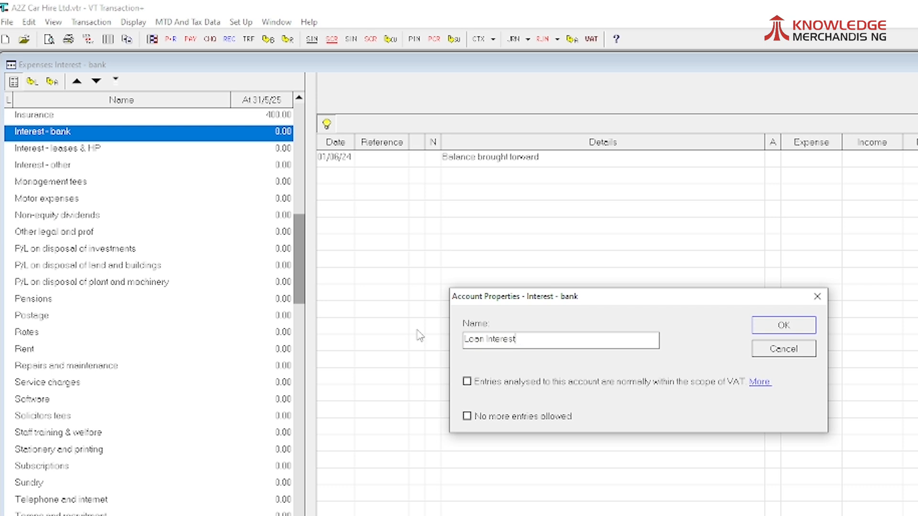
click(794, 329)
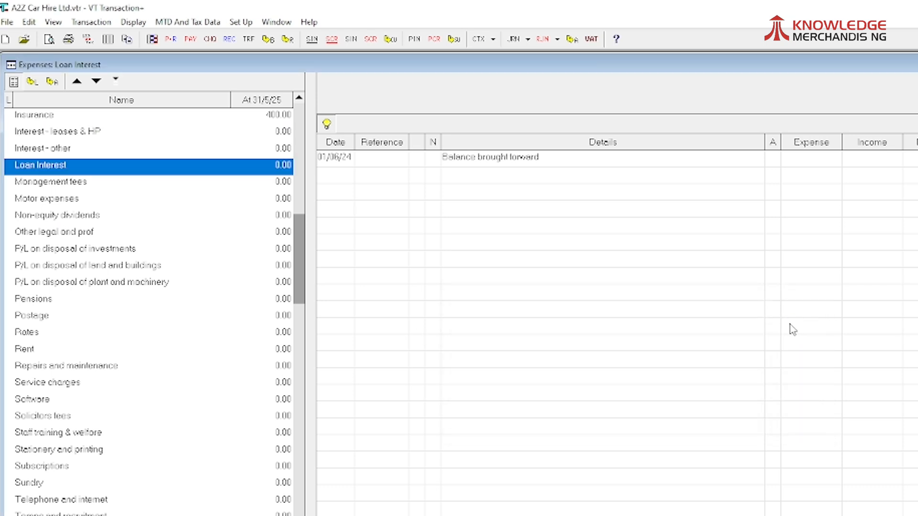